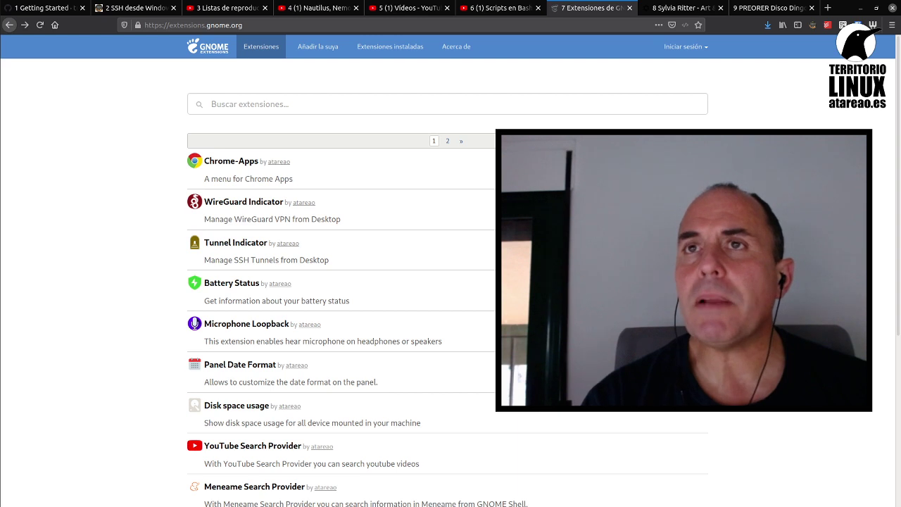
# Step: Reload the full extension catalogue and search it for "atareao"
pyautogui.click(40, 25)
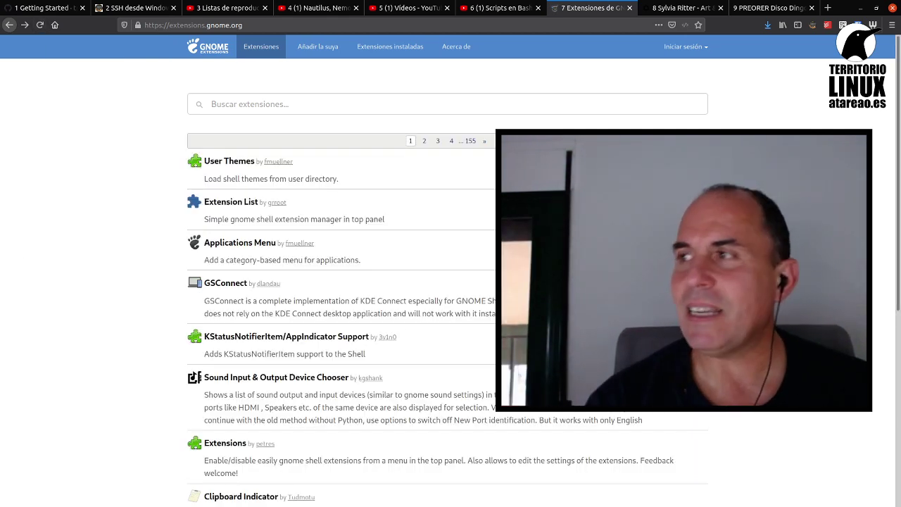
pyautogui.click(282, 105)
pyautogui.write('at')
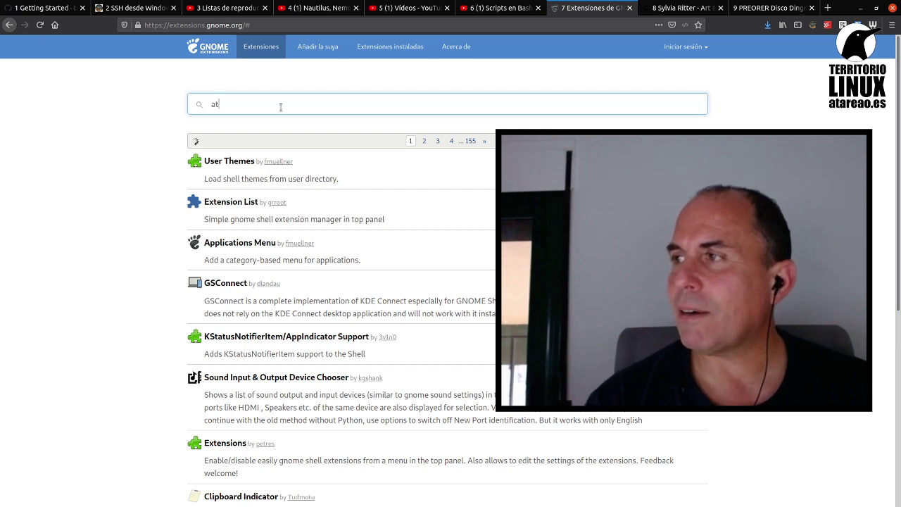
pyautogui.write('areao')
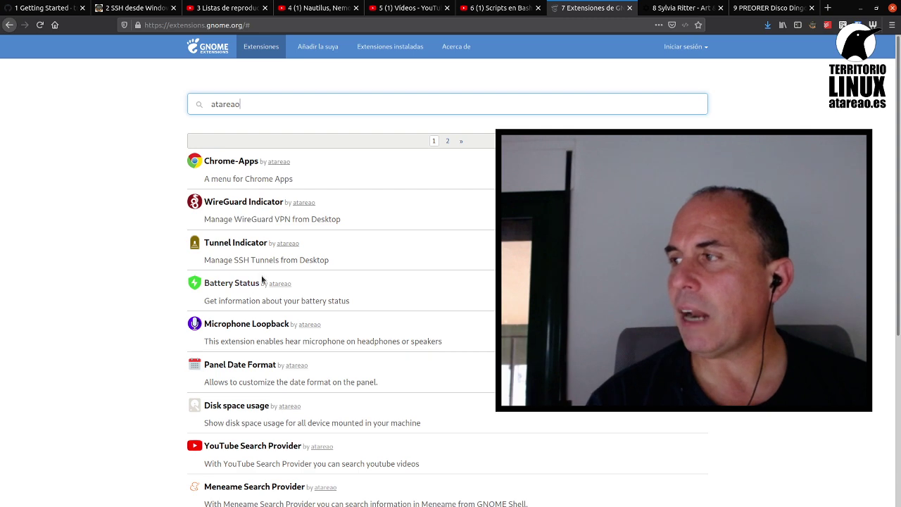
# Step: Open the Battery Status extension's page from the search results and switch the extension on
pyautogui.scroll(-4, 261, 281)
pyautogui.scroll(2, 265, 281)
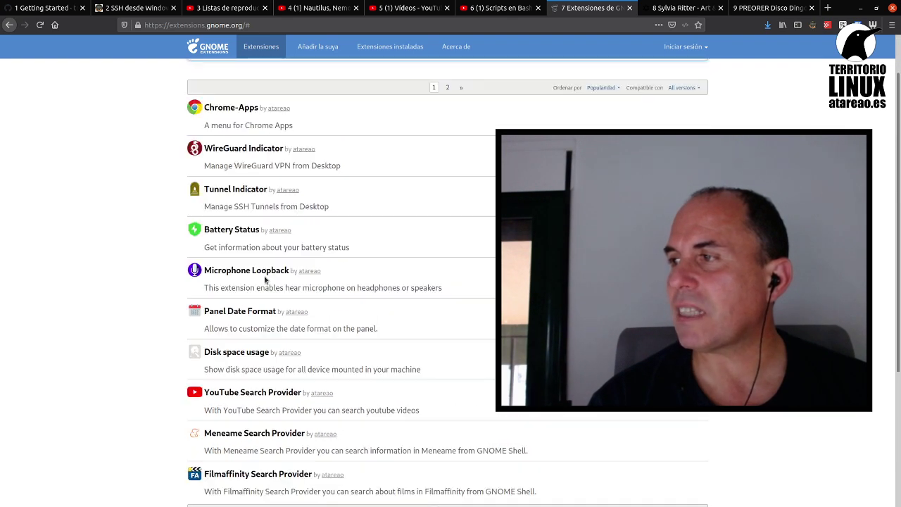
pyautogui.scroll(1, 265, 280)
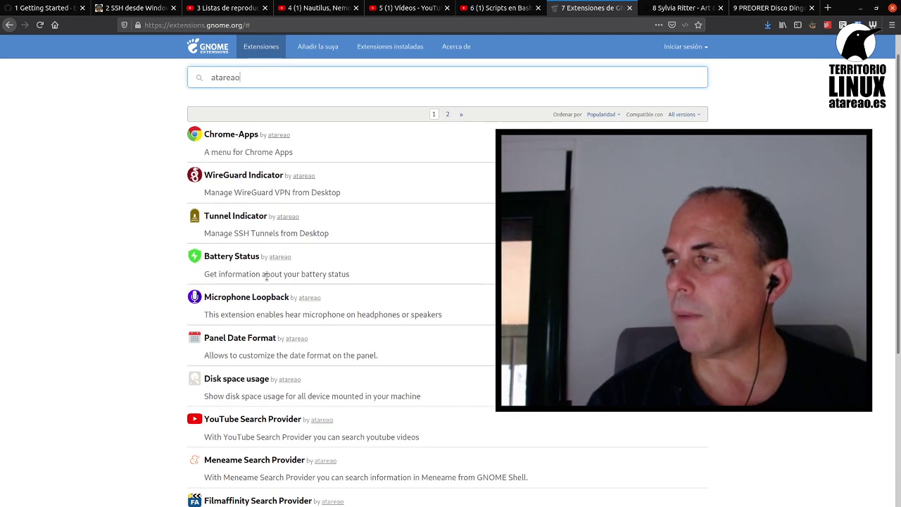
pyautogui.click(218, 258)
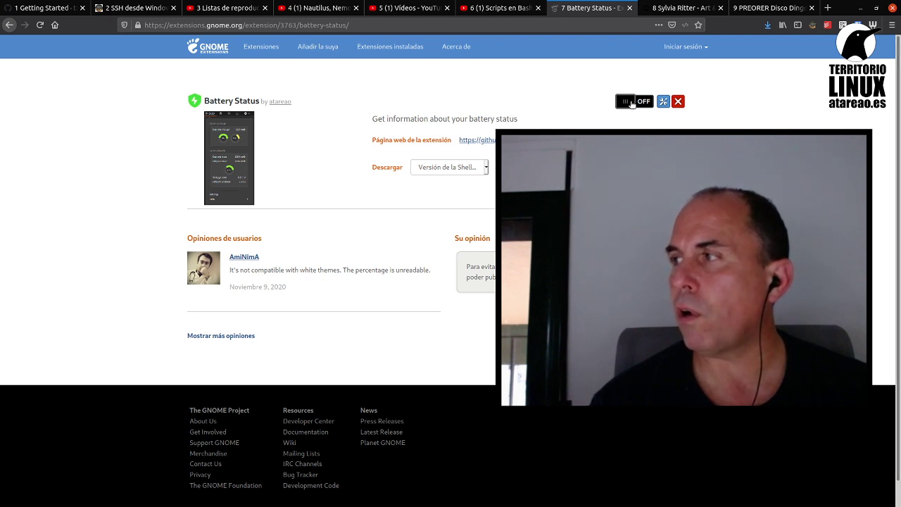
pyautogui.click(632, 102)
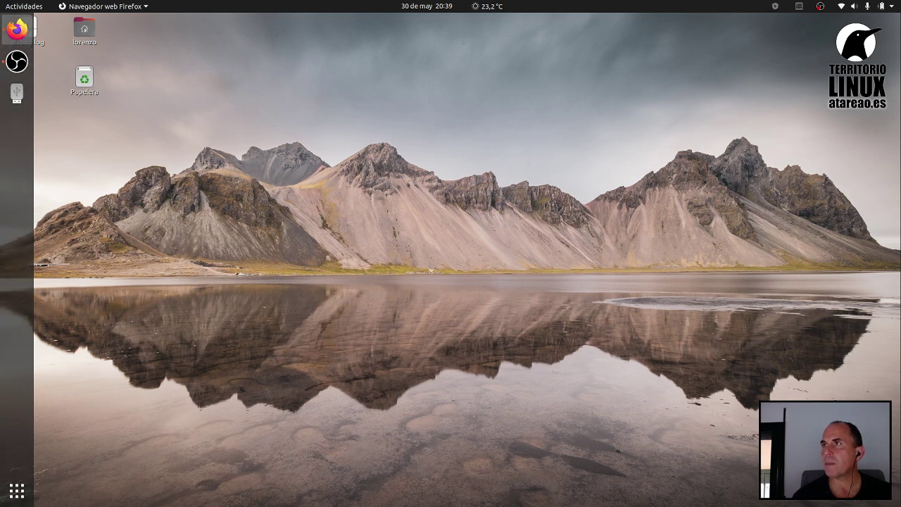
# Step: Show the battery indicator's charge and health details on the desktop, and open its configuration
pyautogui.hotkey('alt', 'Tab')
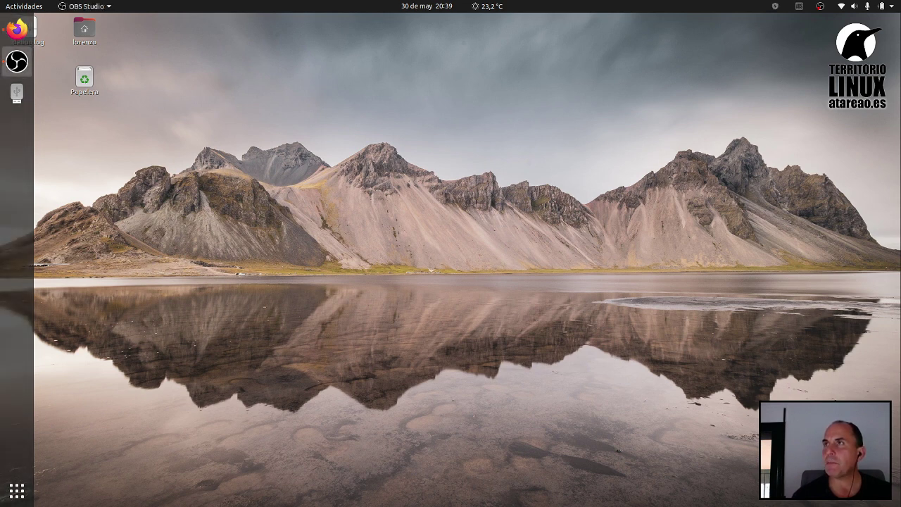
pyautogui.click(775, 7)
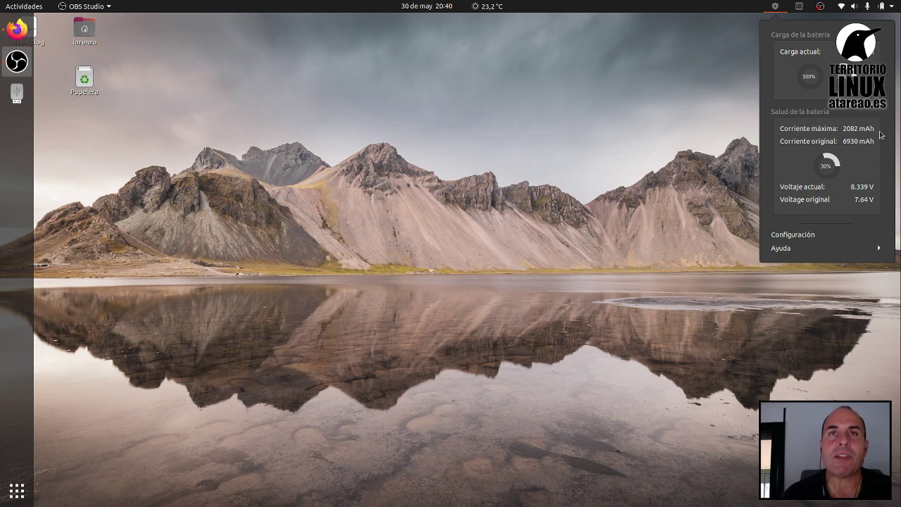
pyautogui.click(804, 237)
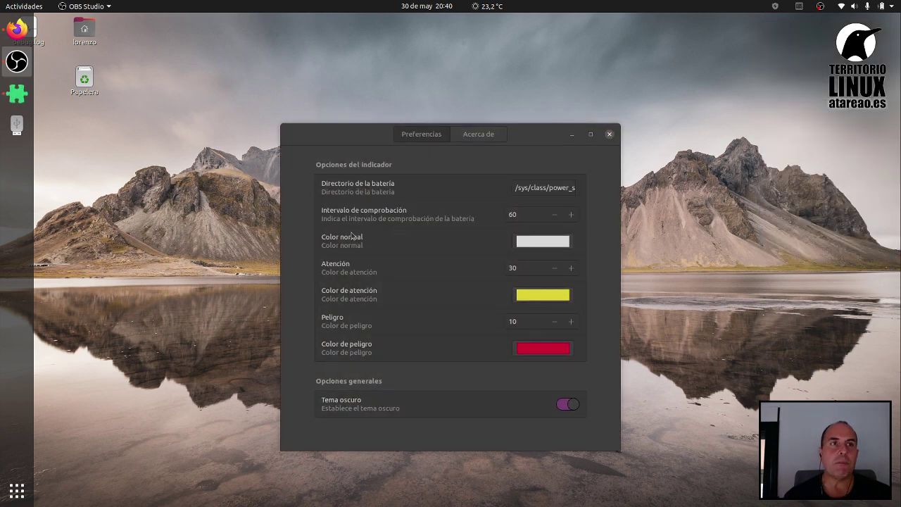
# Step: View the Battery Status extension's About information and return to its preferences
pyautogui.click(570, 405)
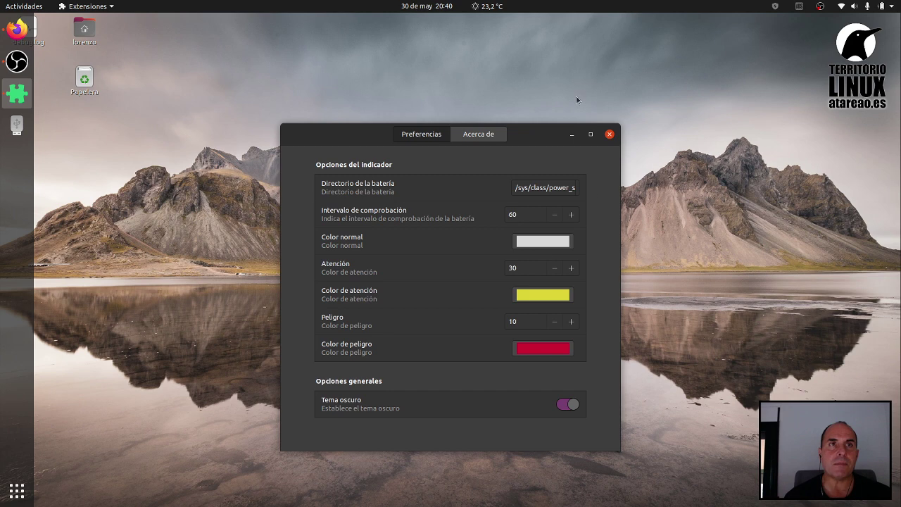
pyautogui.click(466, 139)
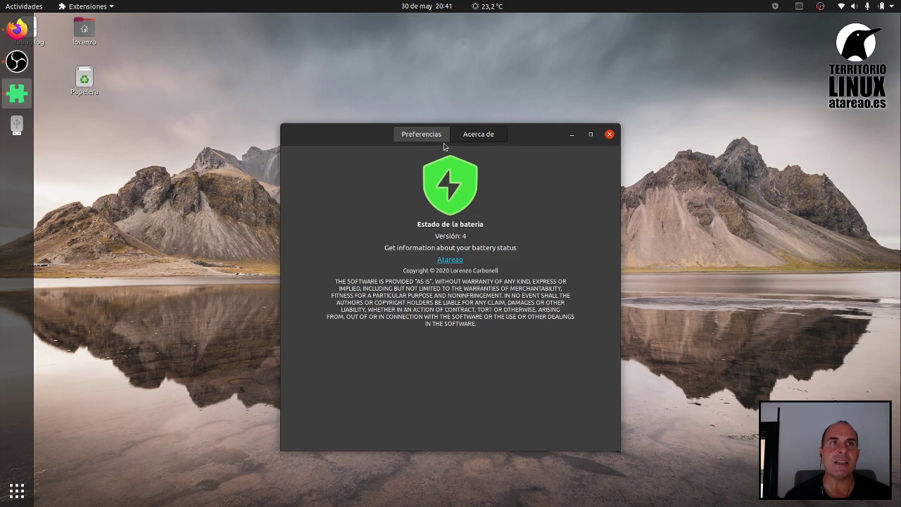
pyautogui.click(427, 136)
# Step: Check the battery indicator's charge and health readings while its preferences remain open
pyautogui.click(775, 7)
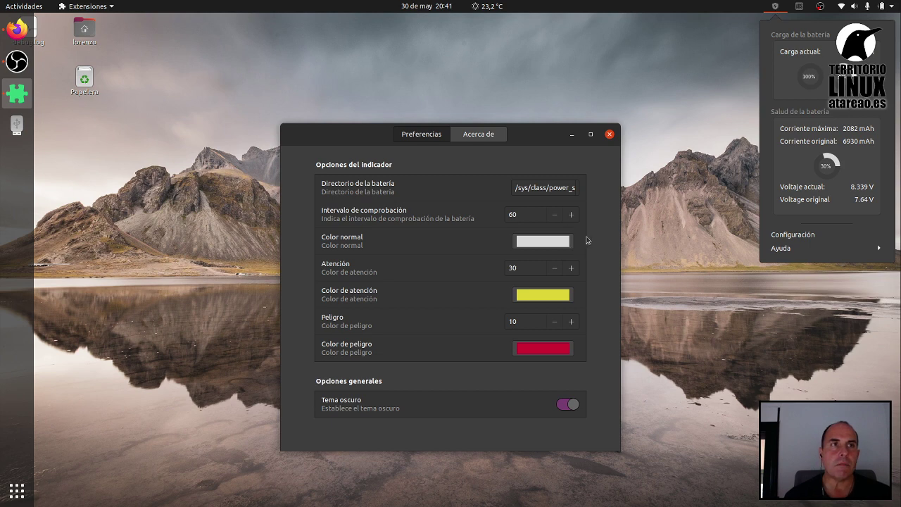
pyautogui.click(588, 240)
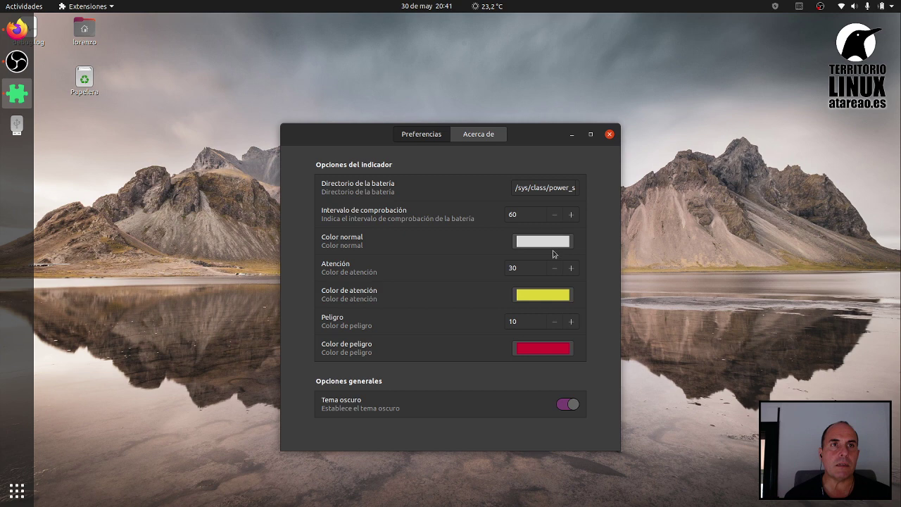
pyautogui.click(774, 6)
pyautogui.click(613, 169)
# Step: Set the battery indicator's Atención threshold to 100 and check the indicator's details
pyautogui.click(528, 270)
pyautogui.doubleClick(528, 271)
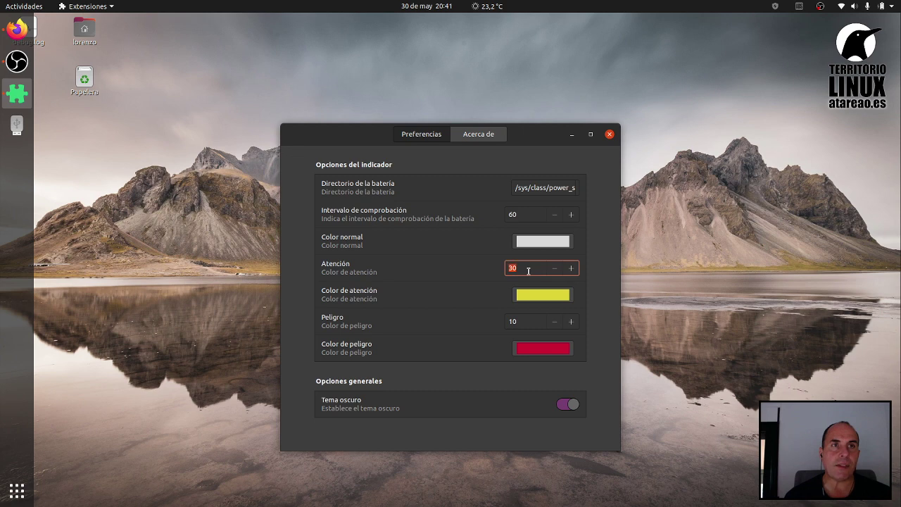
pyautogui.write('1')
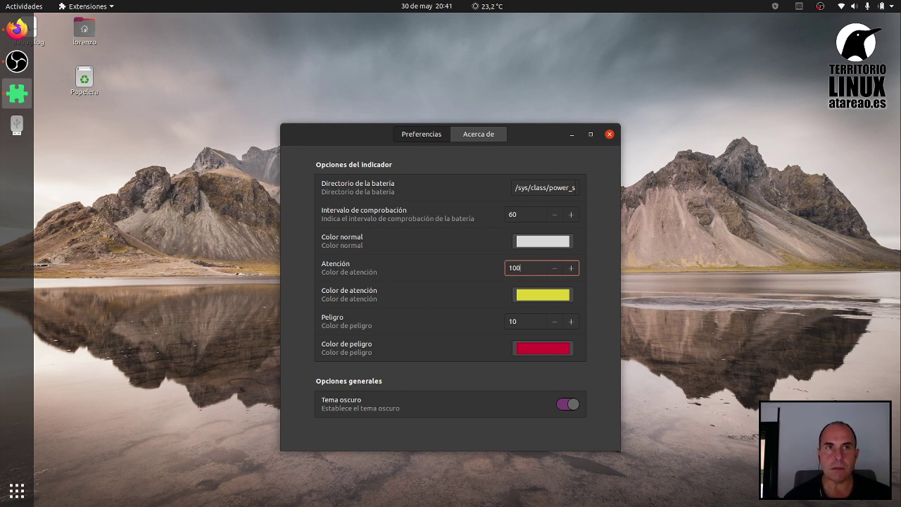
pyautogui.write('00')
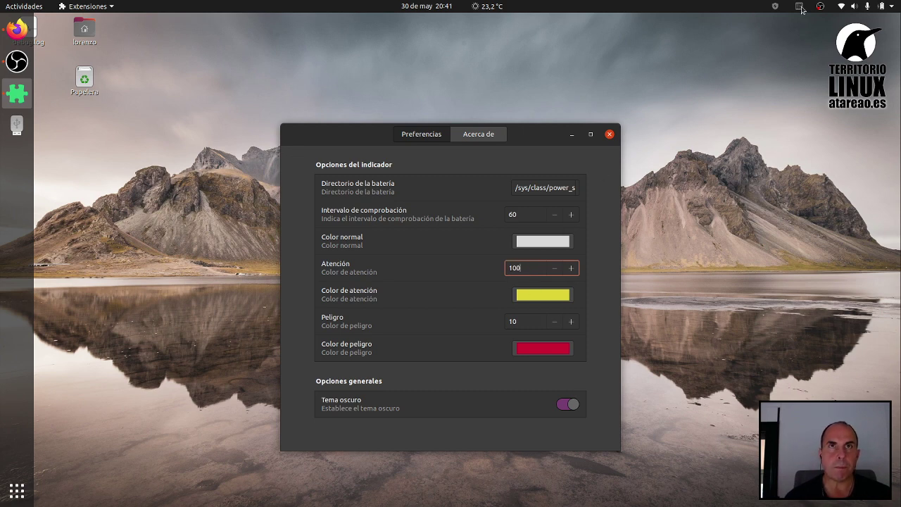
pyautogui.click(776, 6)
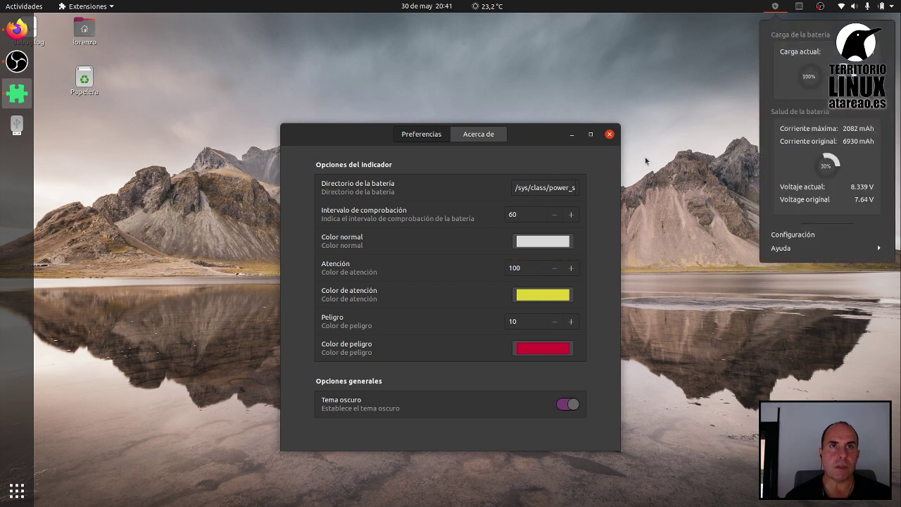
pyautogui.click(604, 202)
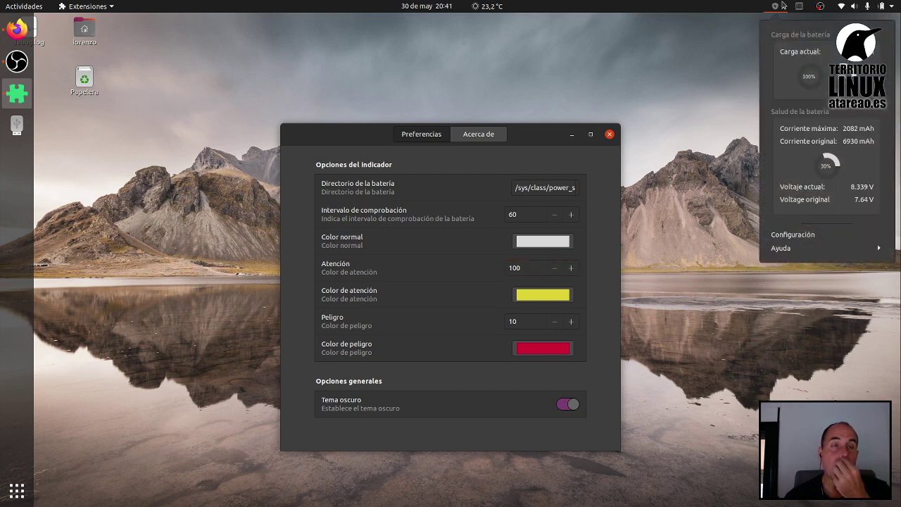
# Step: Select the whole battery directory path to examine its hidden end
pyautogui.click(558, 187)
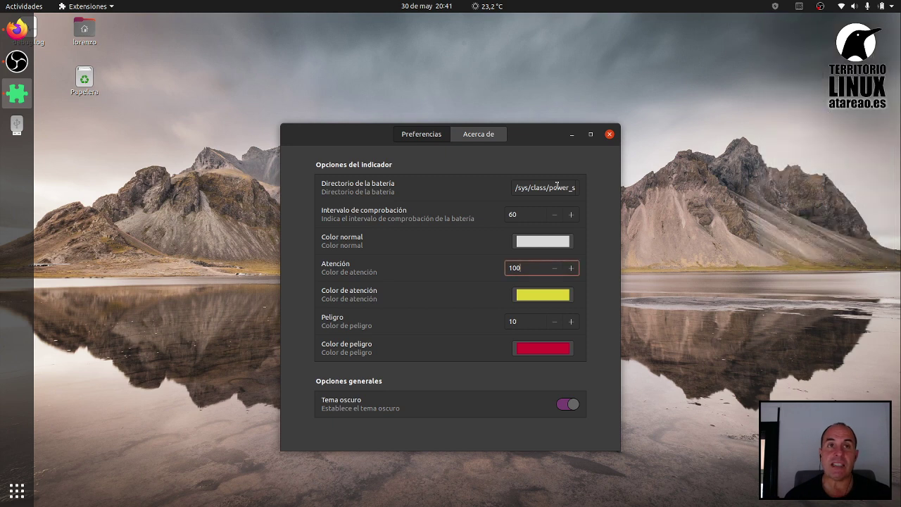
pyautogui.doubleClick(559, 186)
pyautogui.tripleClick(559, 187)
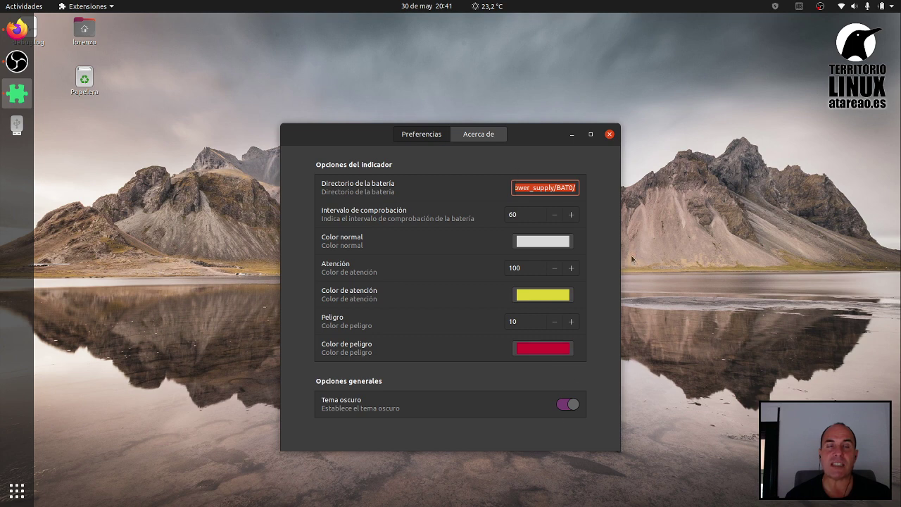
# Step: Expand the battery indicator's help links, and close the extension's preferences
pyautogui.click(778, 6)
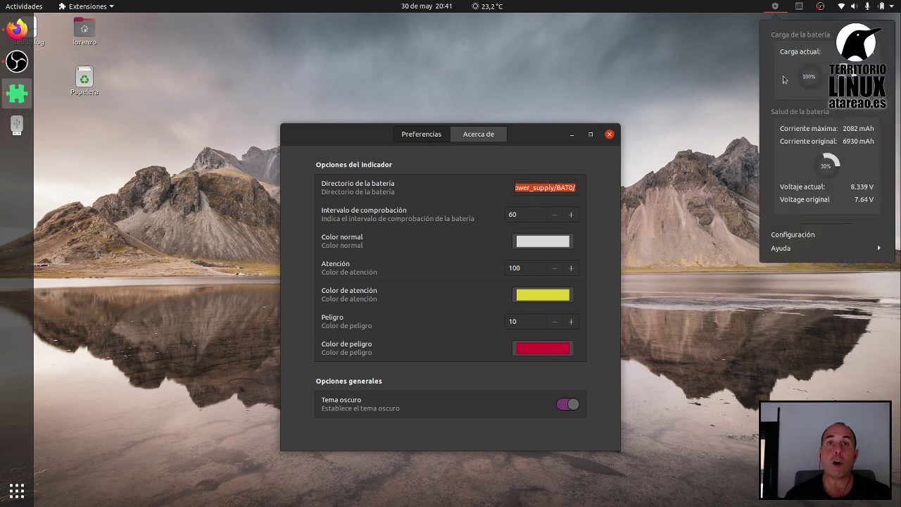
pyautogui.click(811, 250)
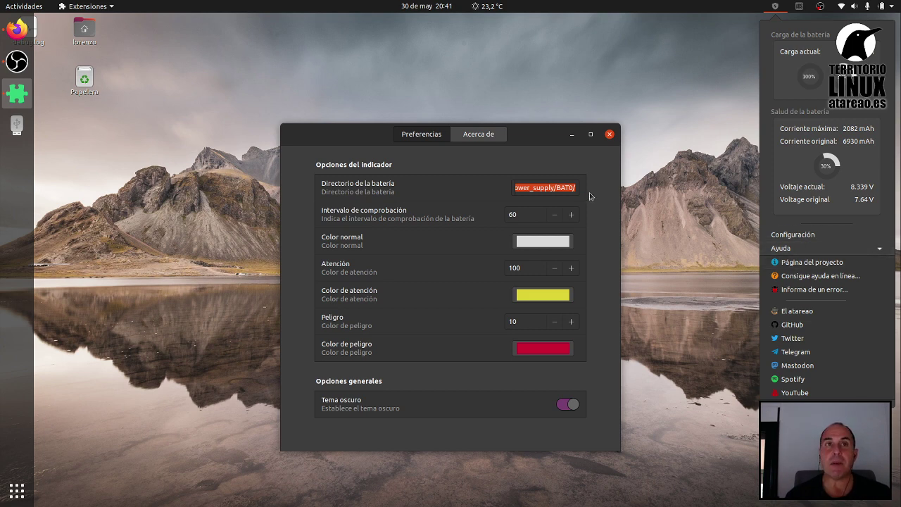
pyautogui.click(580, 147)
pyautogui.click(610, 134)
# Step: Reopen the Battery Status preferences from its indicator and close them again
pyautogui.click(778, 6)
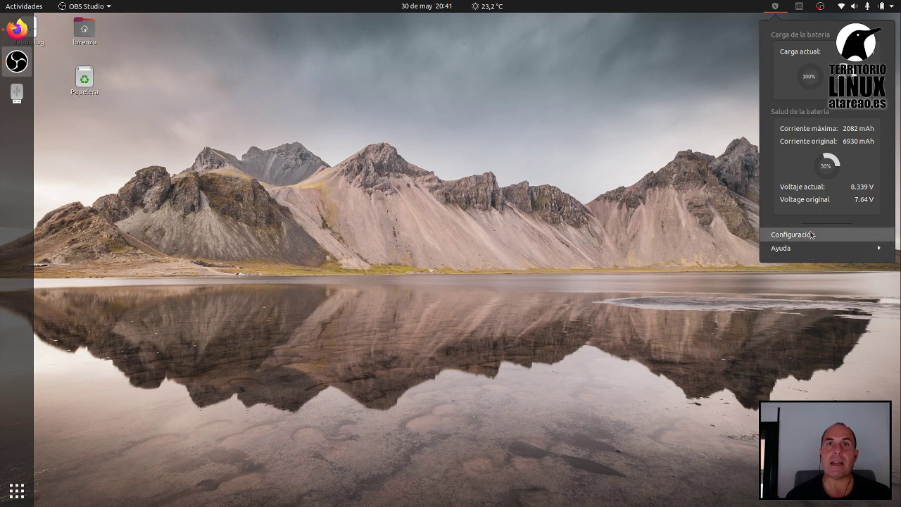
pyautogui.click(789, 234)
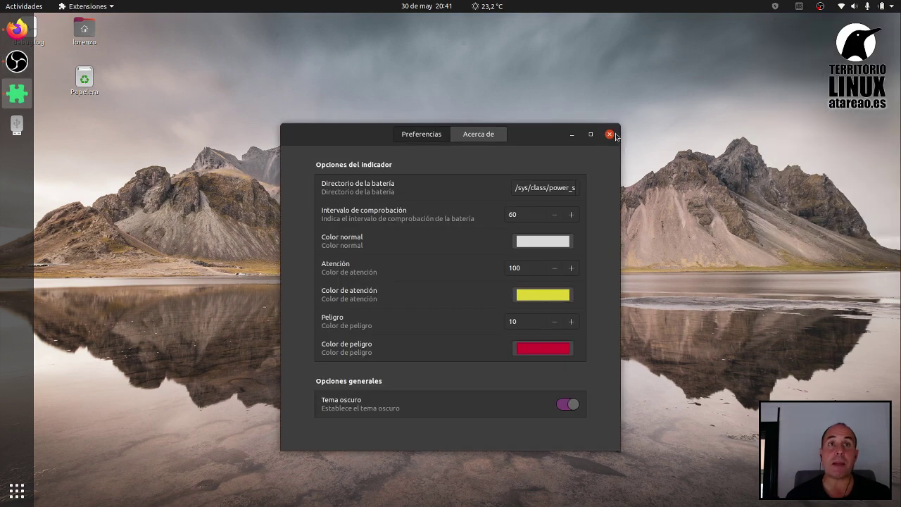
pyautogui.click(611, 134)
# Step: Find and launch the Extensiones application, view the Battery Status preferences from it, and close both windows
pyautogui.press('super')
pyautogui.write('ex')
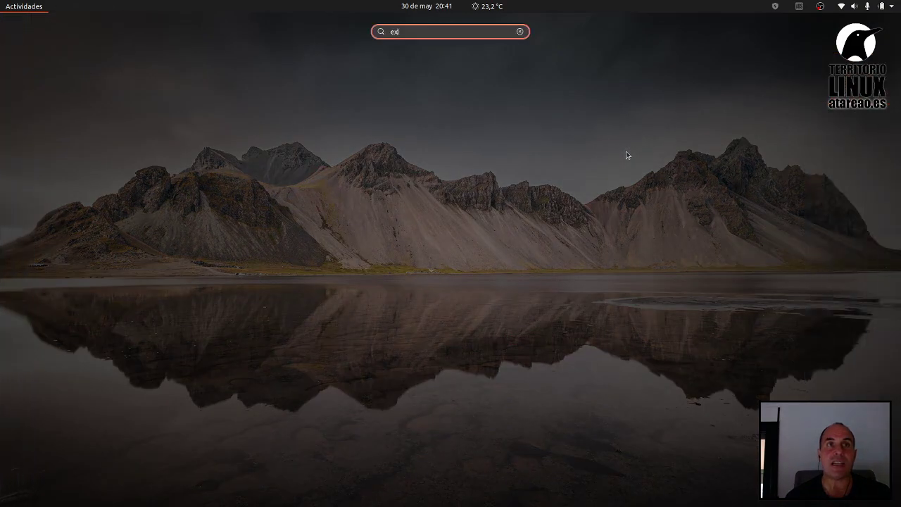
pyautogui.write('te')
pyautogui.click(359, 80)
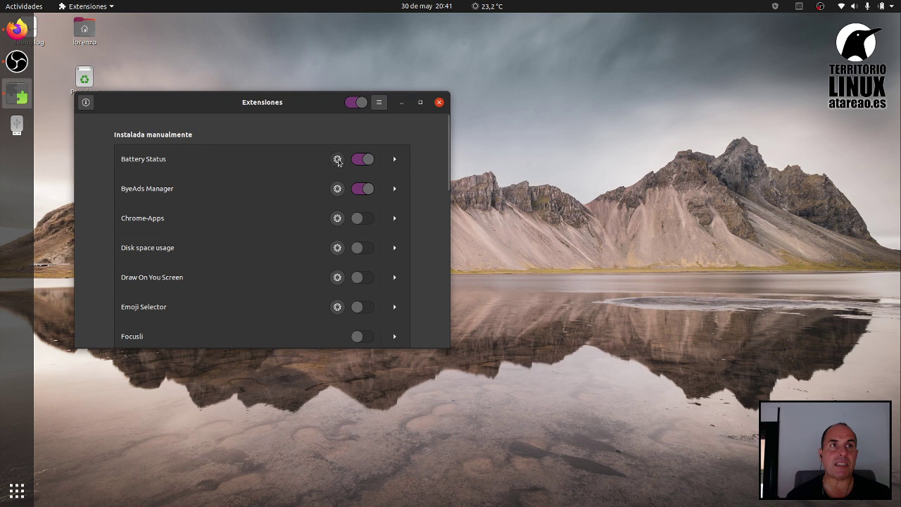
pyautogui.click(338, 160)
pyautogui.click(609, 139)
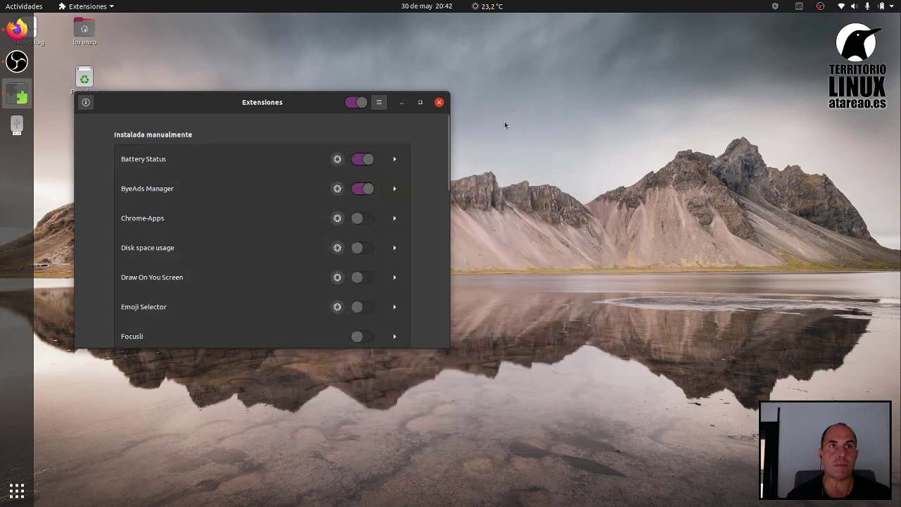
pyautogui.click(439, 103)
# Step: Try to open the project page from the battery indicator's help links
pyautogui.click(774, 6)
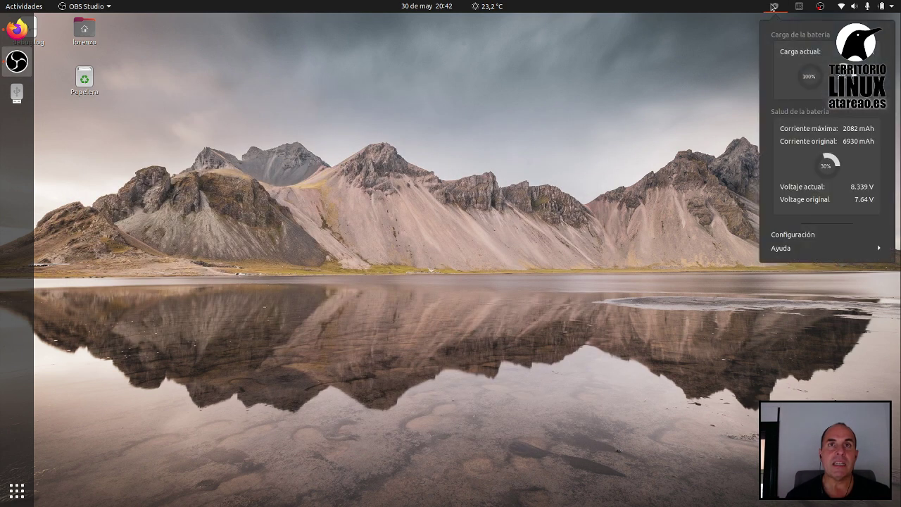
pyautogui.click(835, 250)
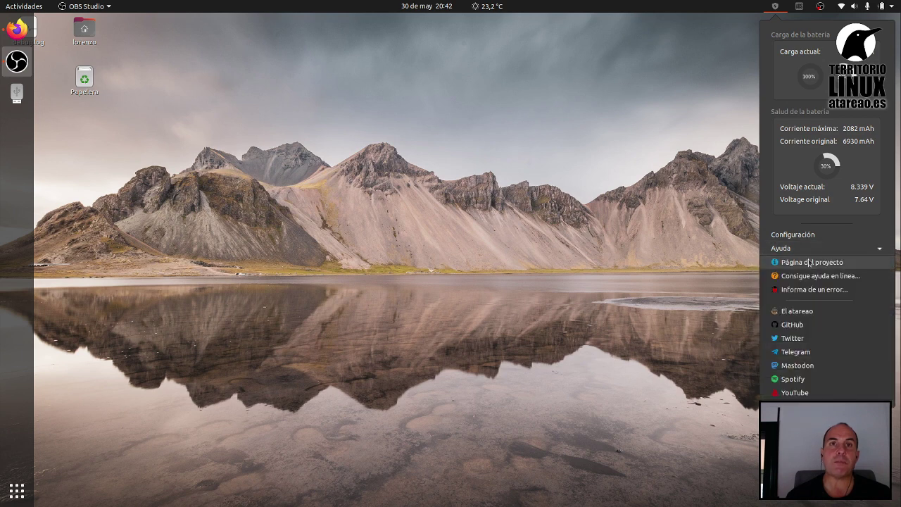
pyautogui.click(810, 262)
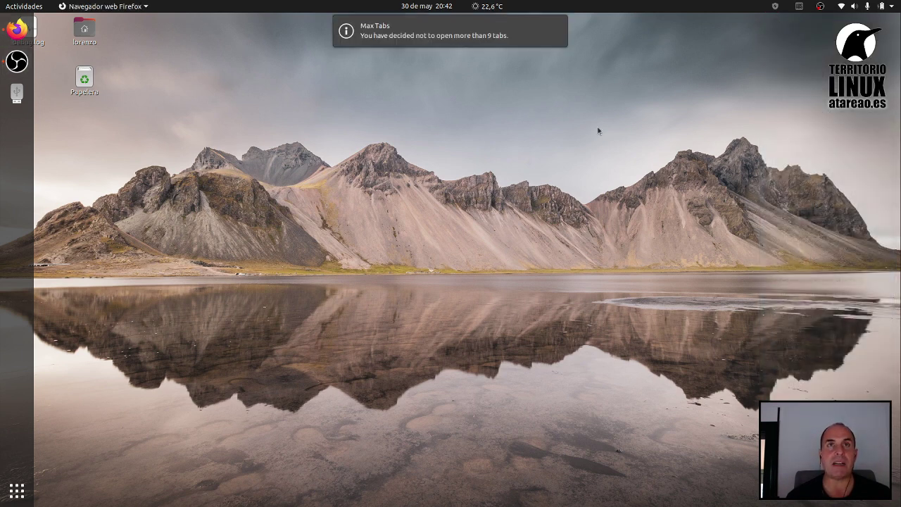
# Step: Review the battery indicator's expanded list of help and social links, and dismiss it
pyautogui.click(777, 7)
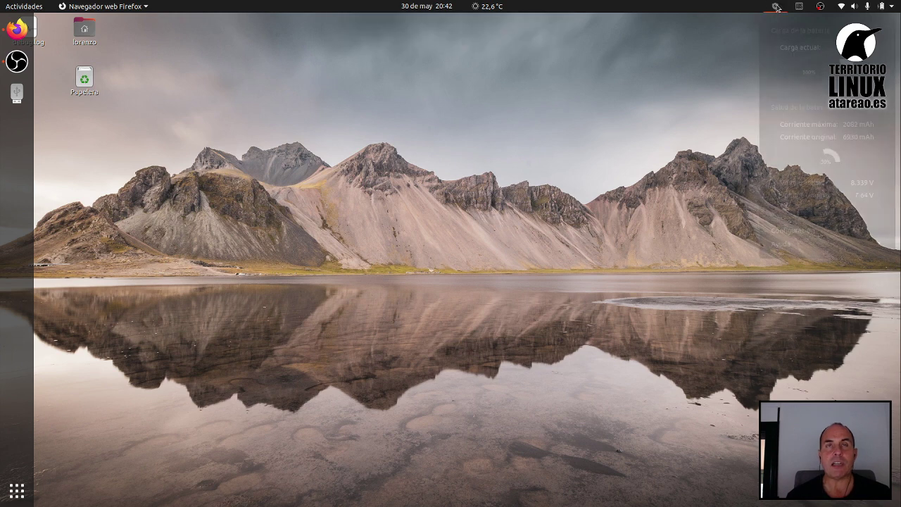
pyautogui.click(803, 248)
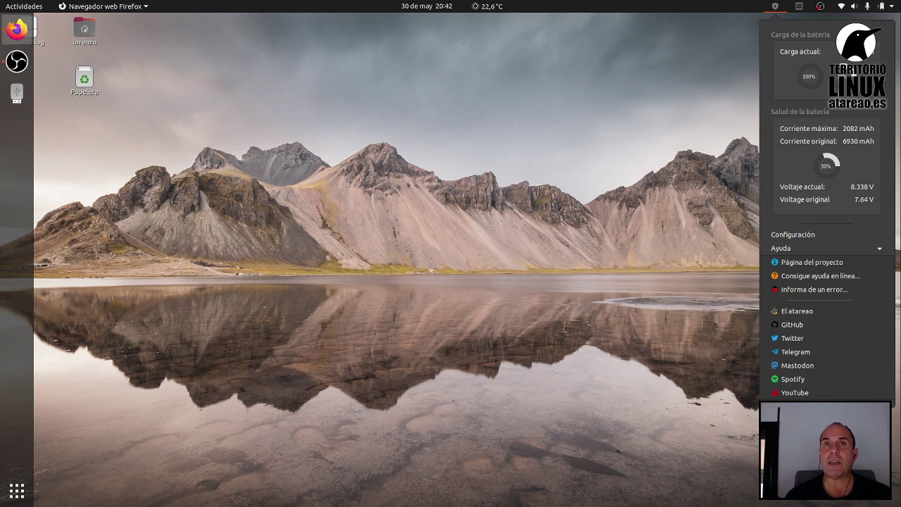
pyautogui.press('Escape')
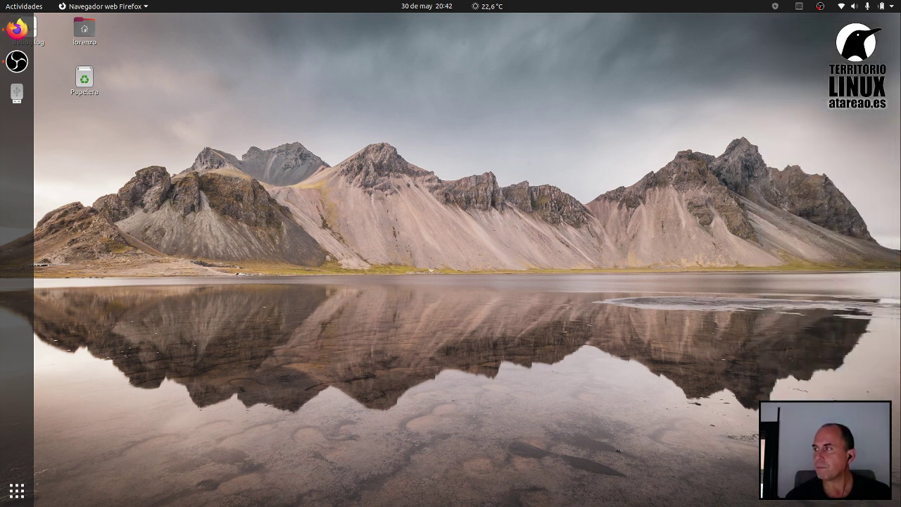